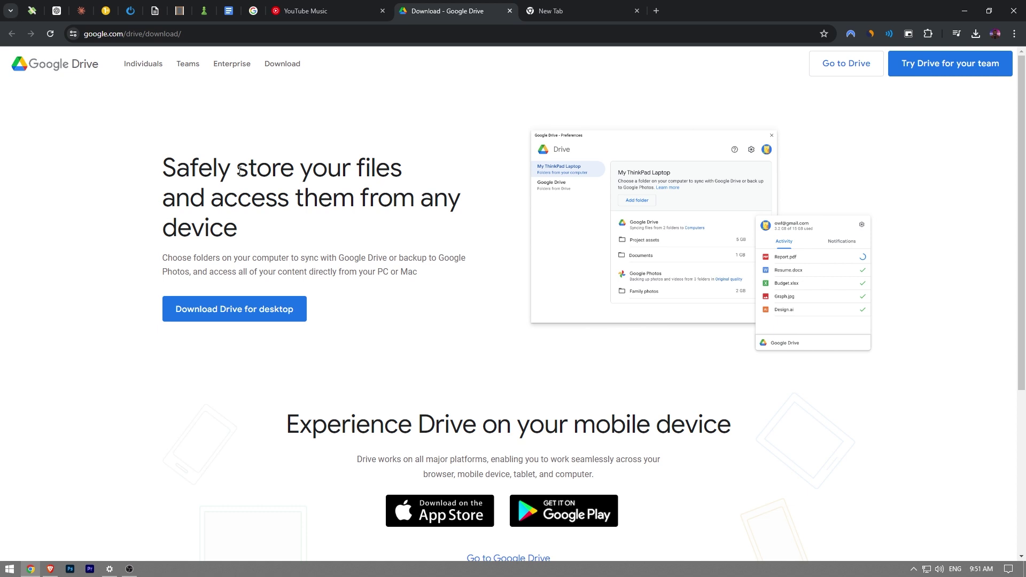
Select the google.com/drive/download address on the Drive for desktop download page.
drag(181, 34, 134, 41)
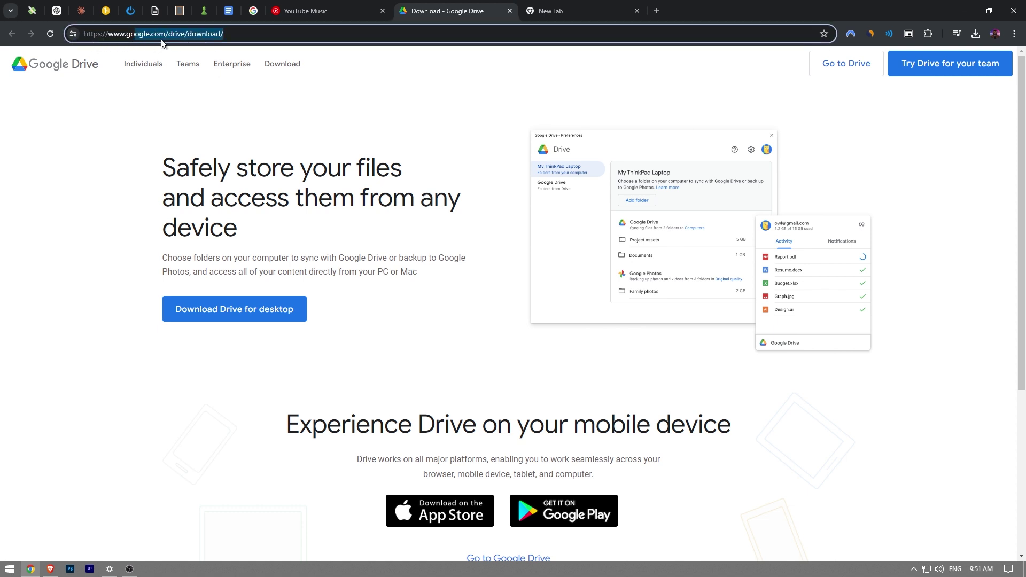
click(215, 35)
drag(215, 40, 93, 42)
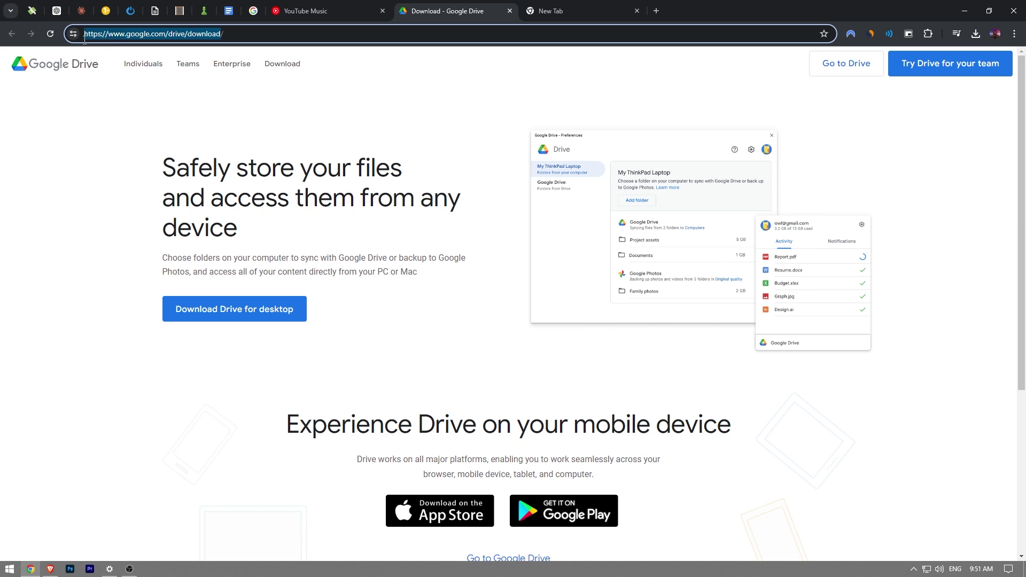
double_click(215, 33)
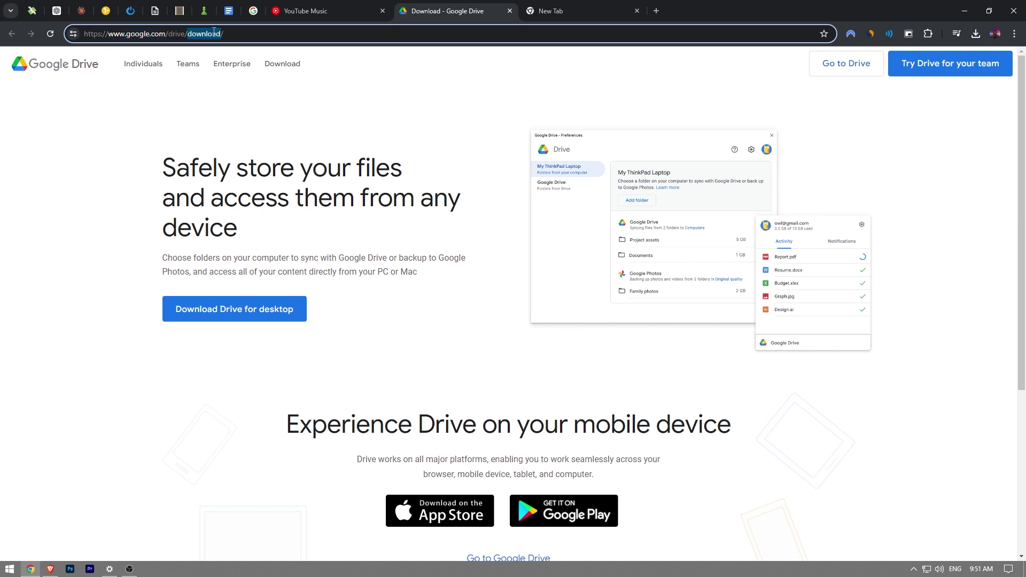
drag(214, 32, 127, 34)
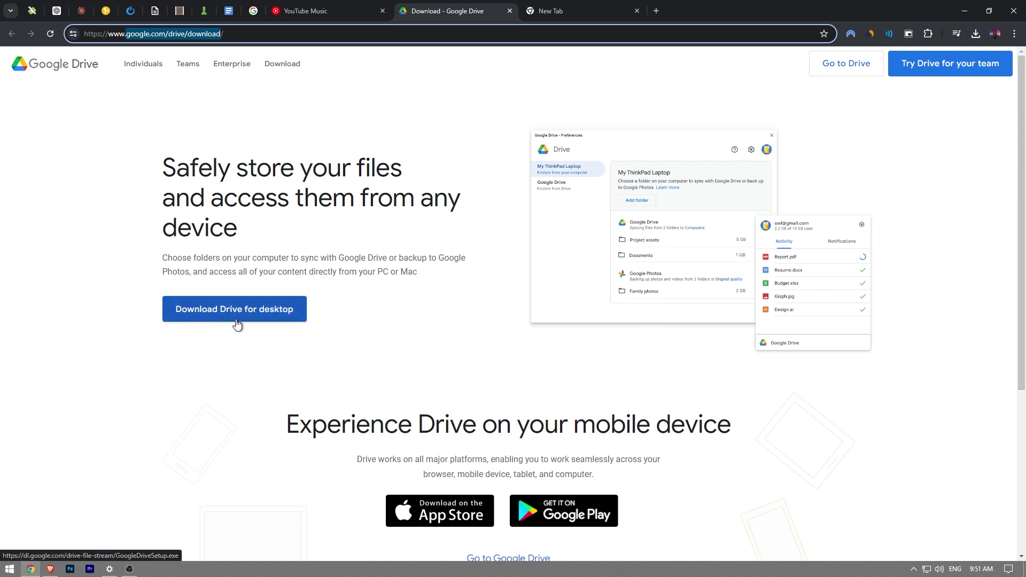
click(278, 320)
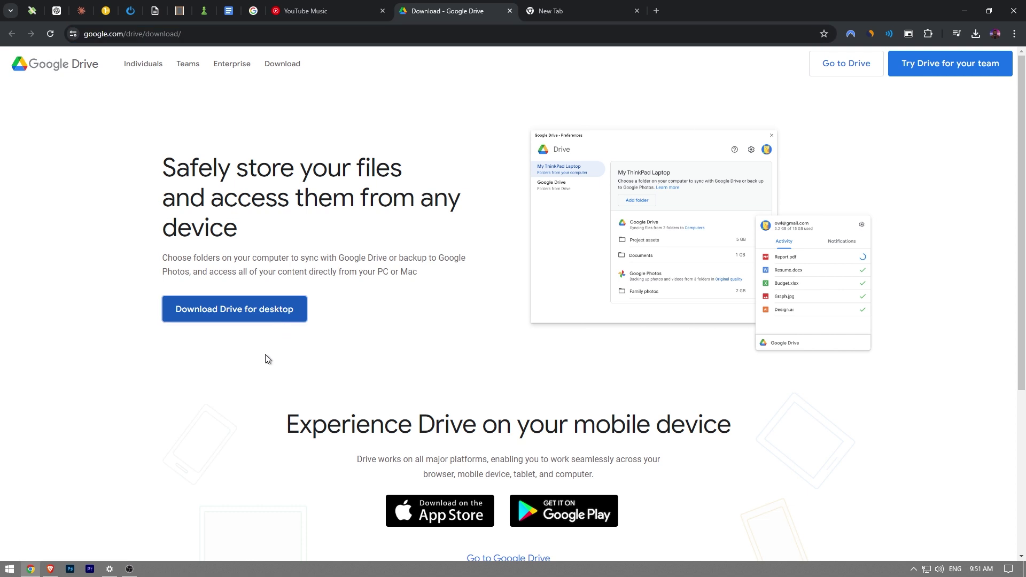
Download GoogleDriveSetup.exe (178 MB) and run it from Chrome's downloads bubble.
click(258, 319)
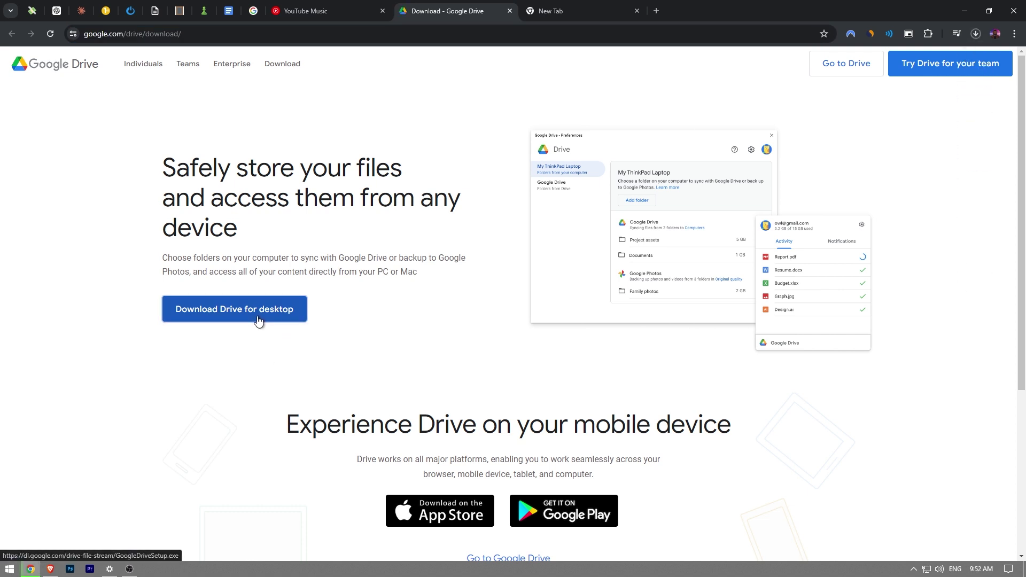
click(976, 34)
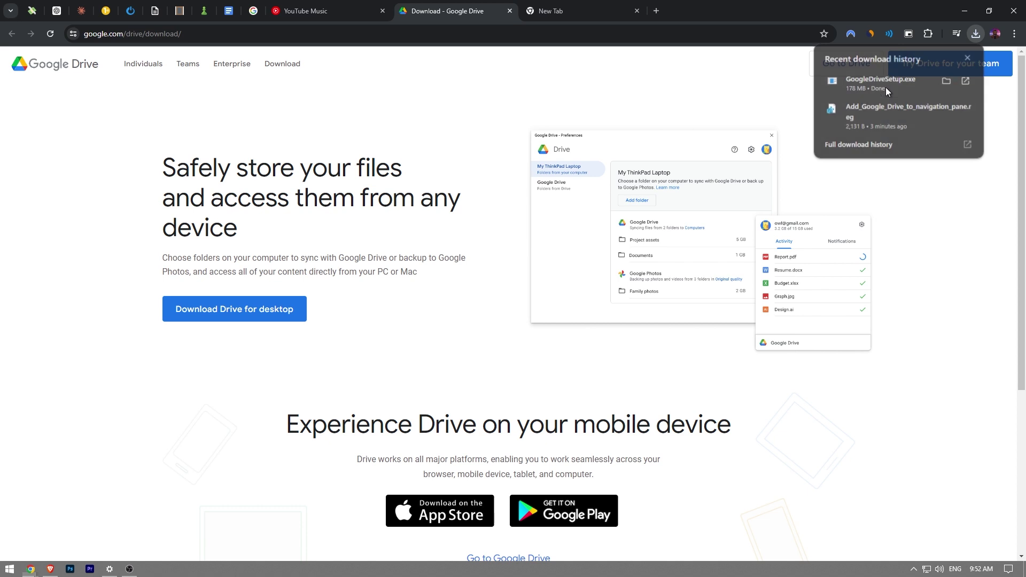
click(885, 87)
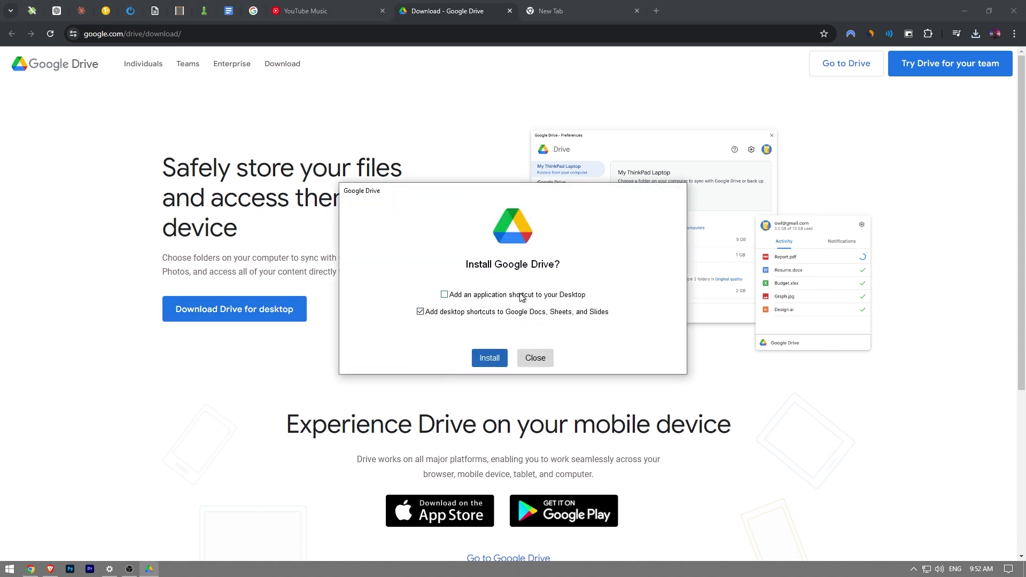
Install Drive with the desktop application shortcut, leaving out Docs, Sheets and Slides shortcuts.
click(450, 299)
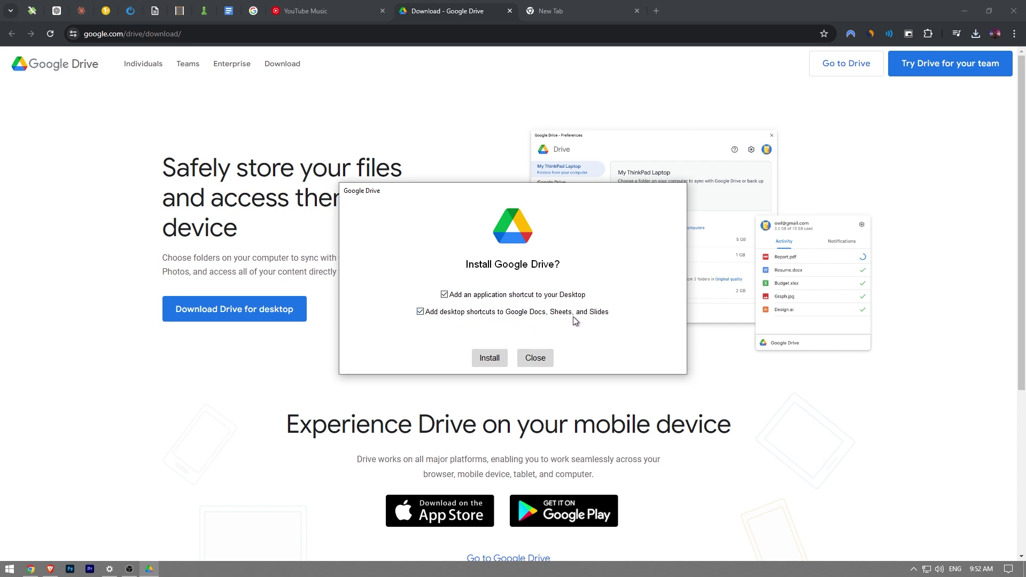
click(420, 312)
click(492, 359)
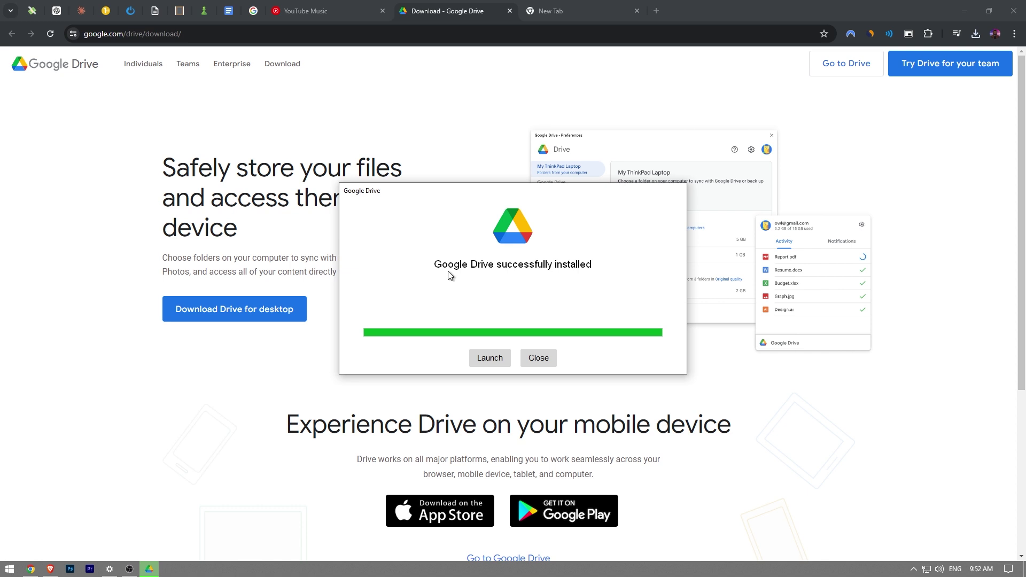
Launch Drive, enable its Chrome launcher extension, and get past the welcome screen.
click(489, 359)
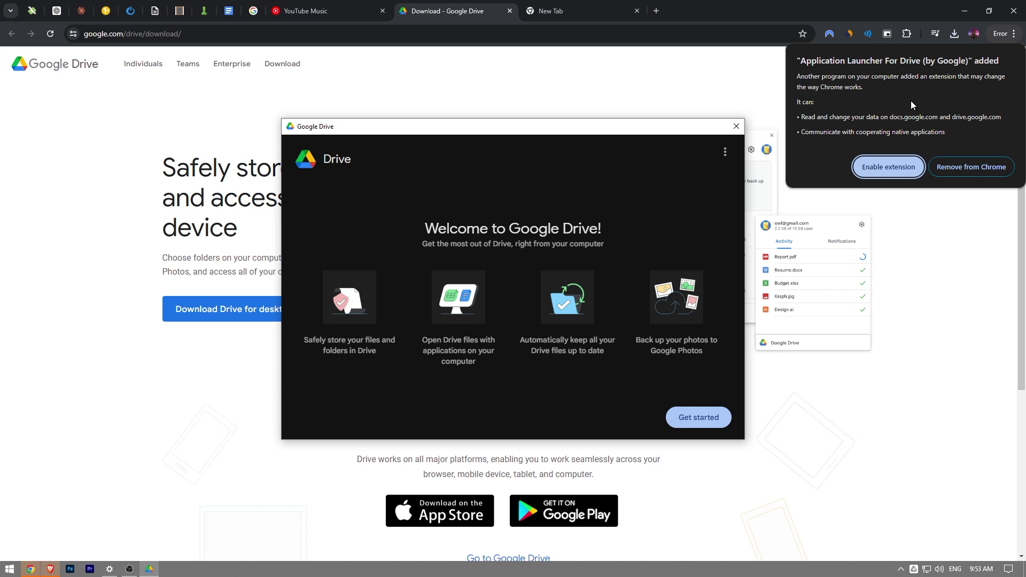
click(885, 171)
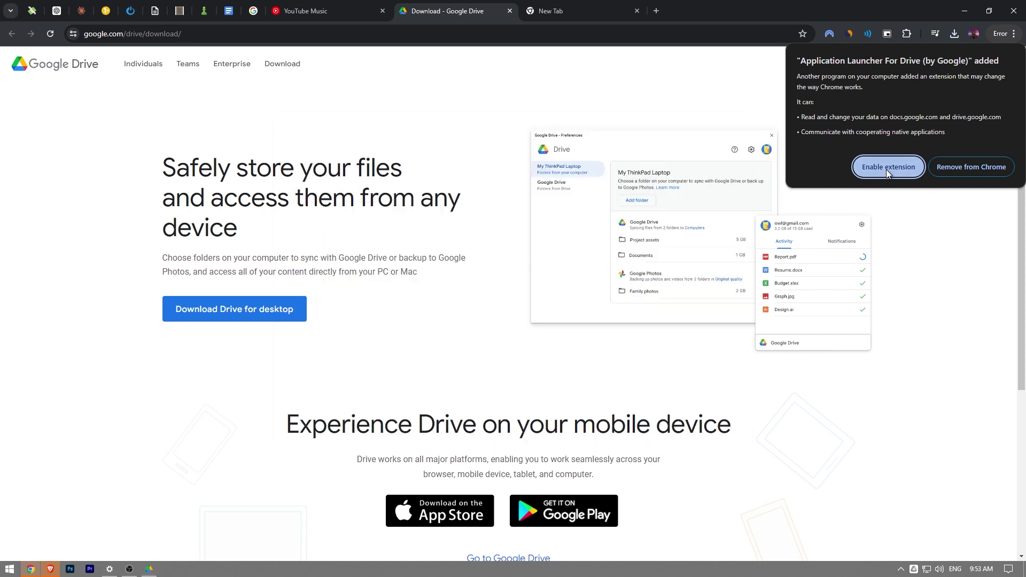
click(151, 571)
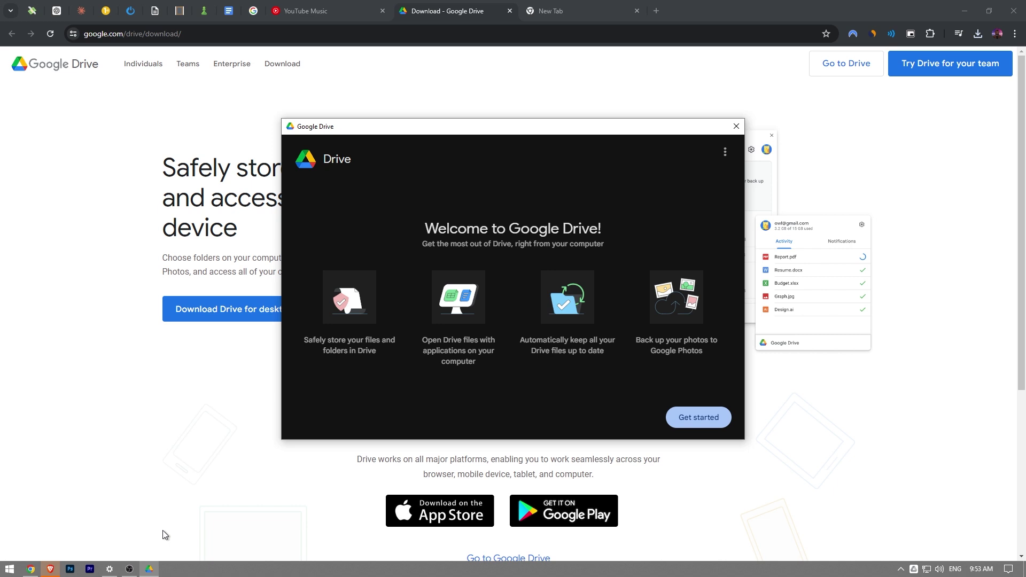
click(701, 417)
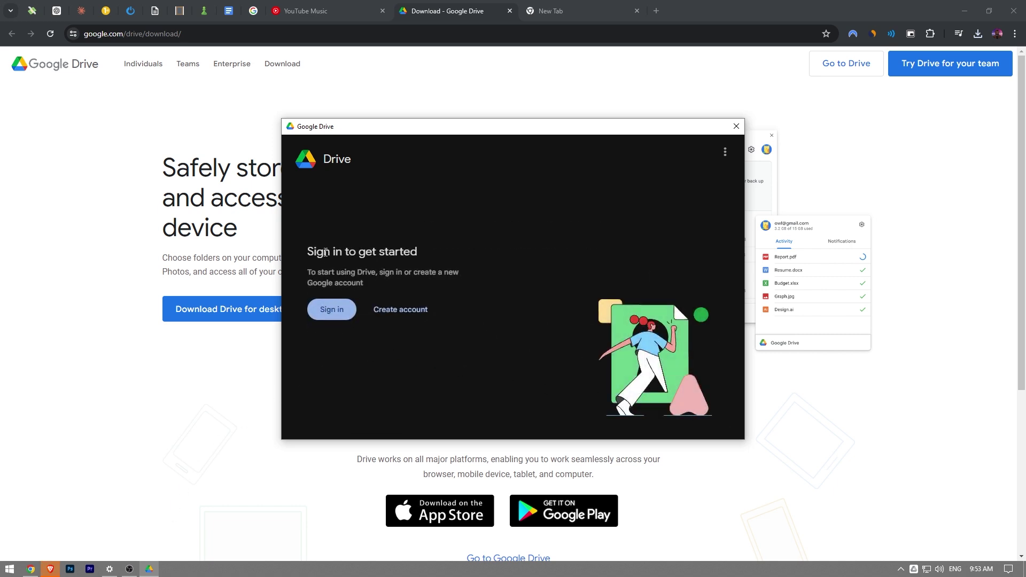
drag(324, 251, 438, 259)
Sign in with the Google account, then close the Authentication Status tab after Success.
click(330, 316)
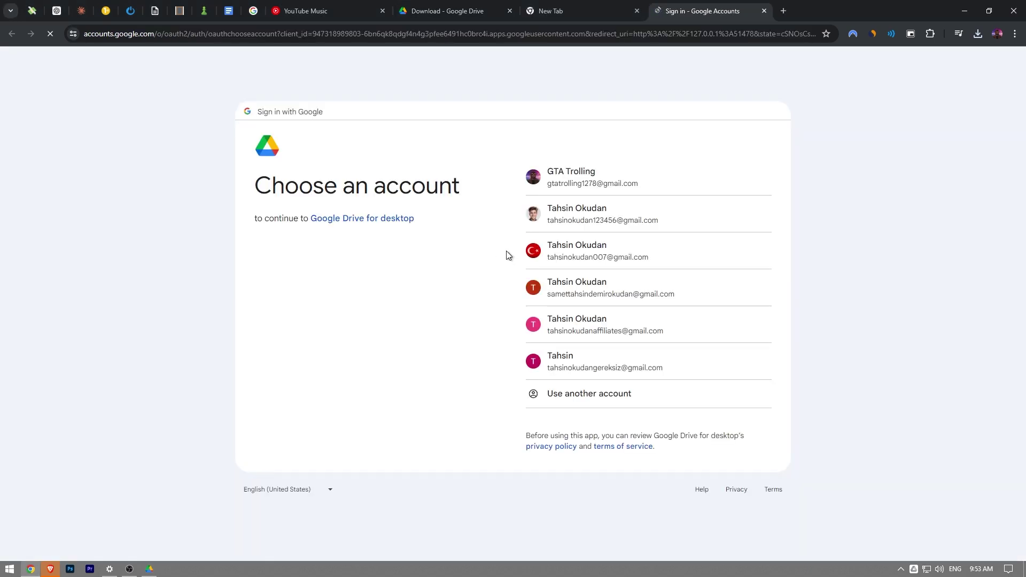
click(734, 11)
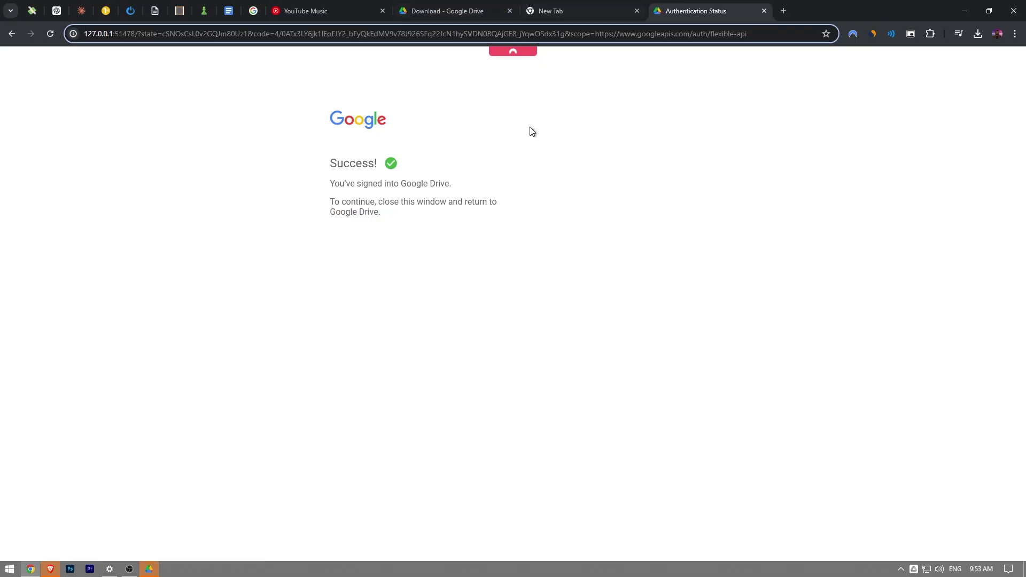
drag(381, 163, 387, 180)
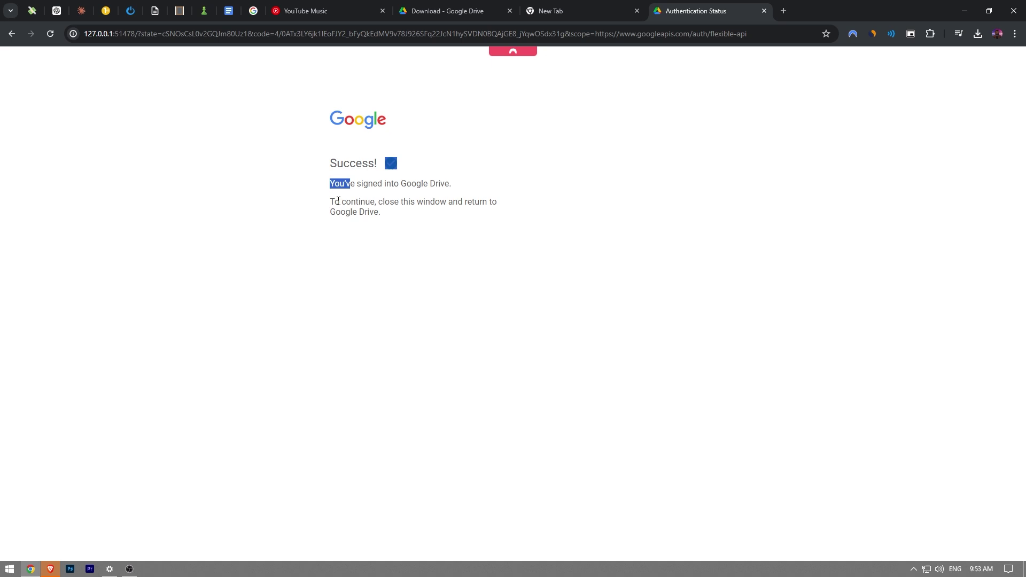
drag(338, 202, 497, 203)
click(502, 217)
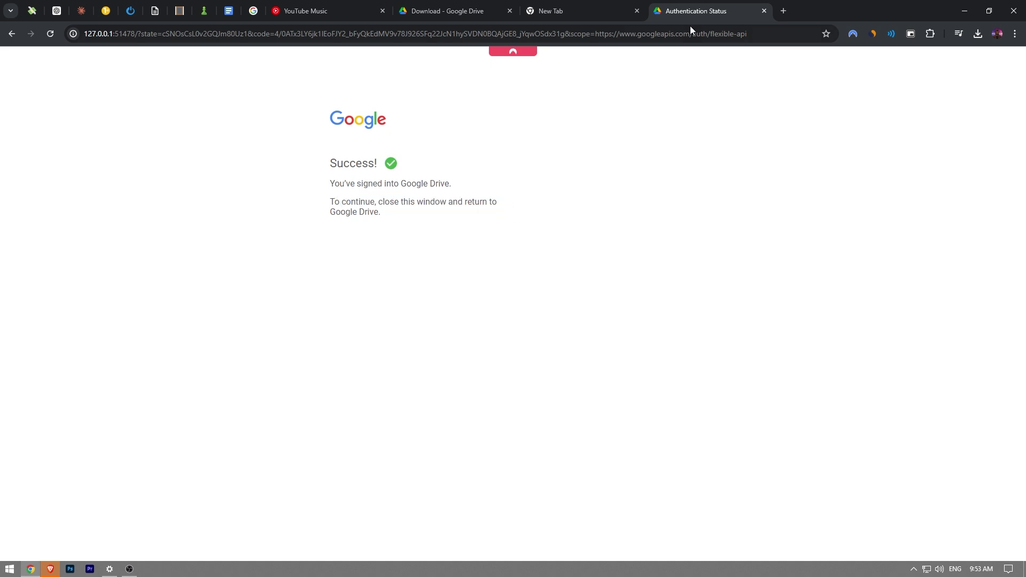
middle_click(721, 1)
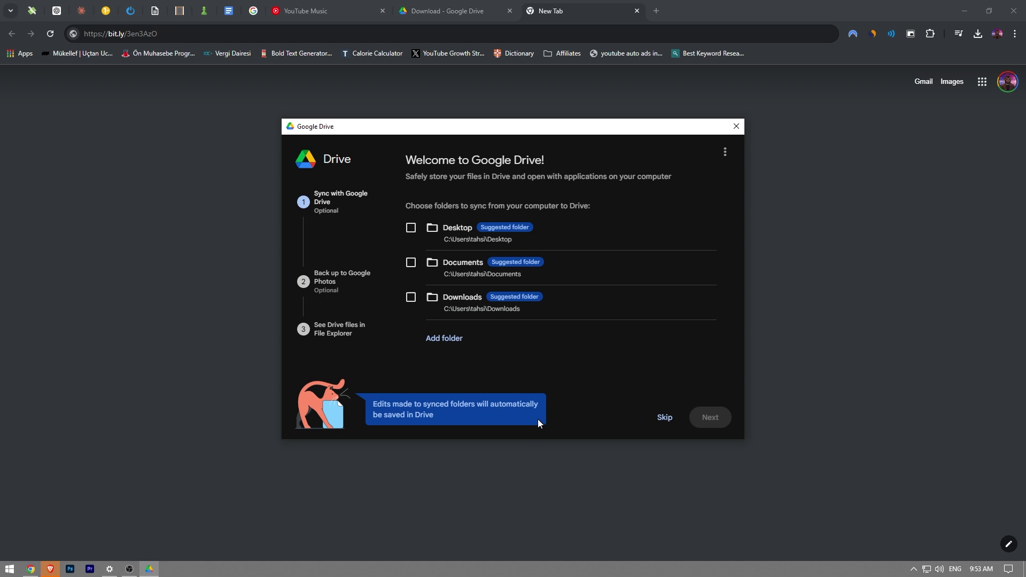
Skip folder sync and photo backup, finish setup, and close the Drive activity panel.
click(664, 418)
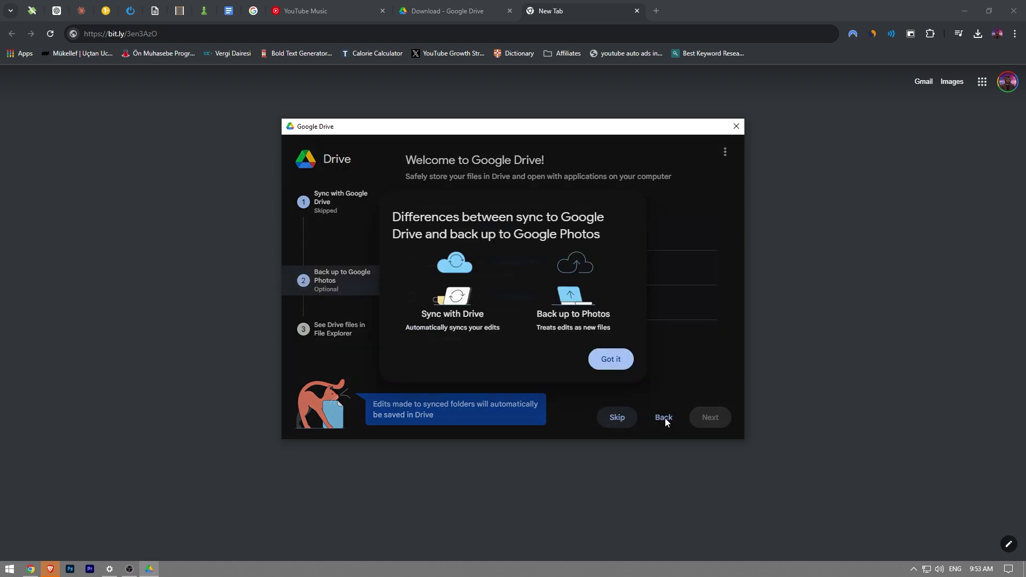
click(610, 359)
click(617, 417)
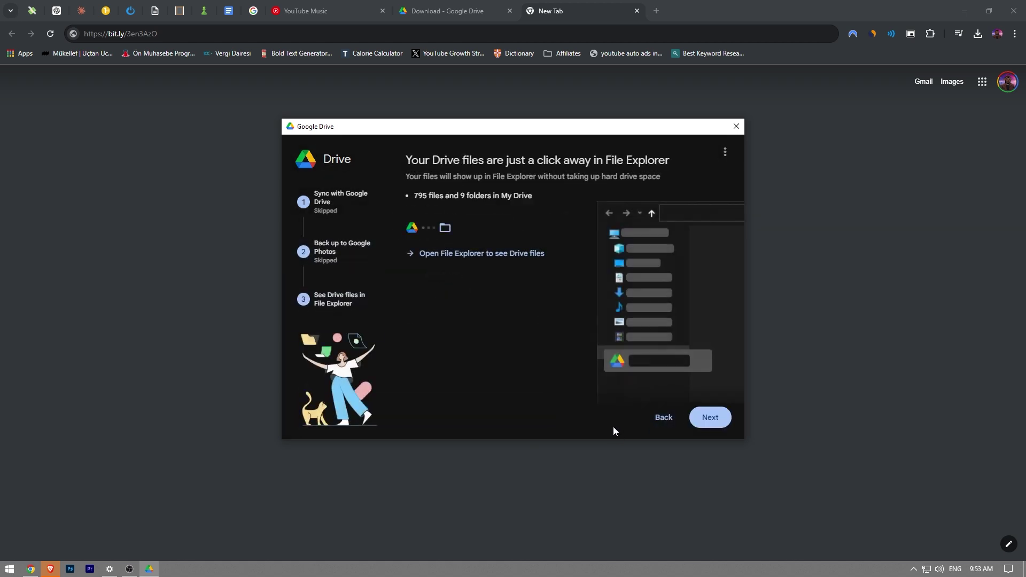
click(710, 417)
click(704, 419)
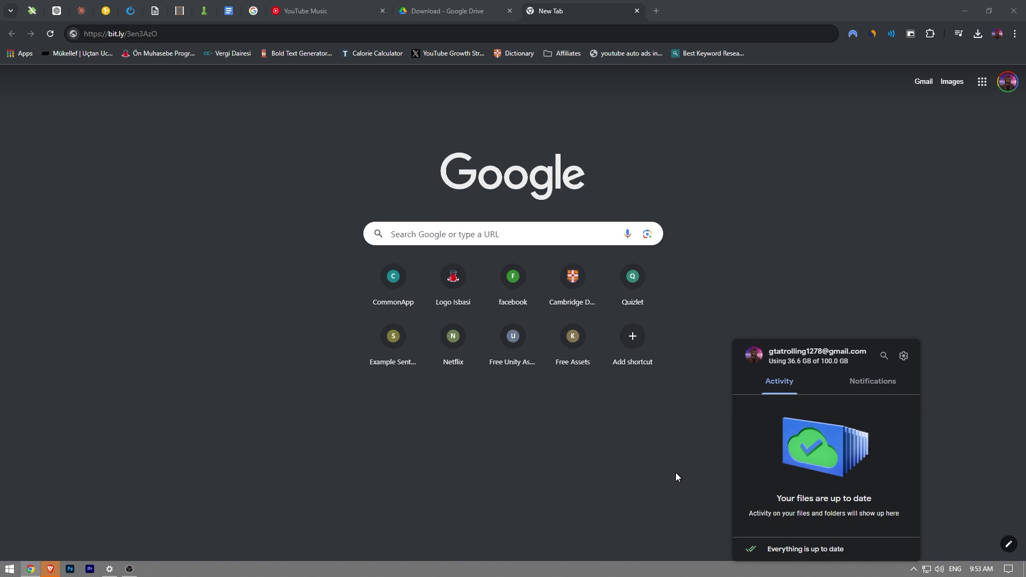
click(954, 362)
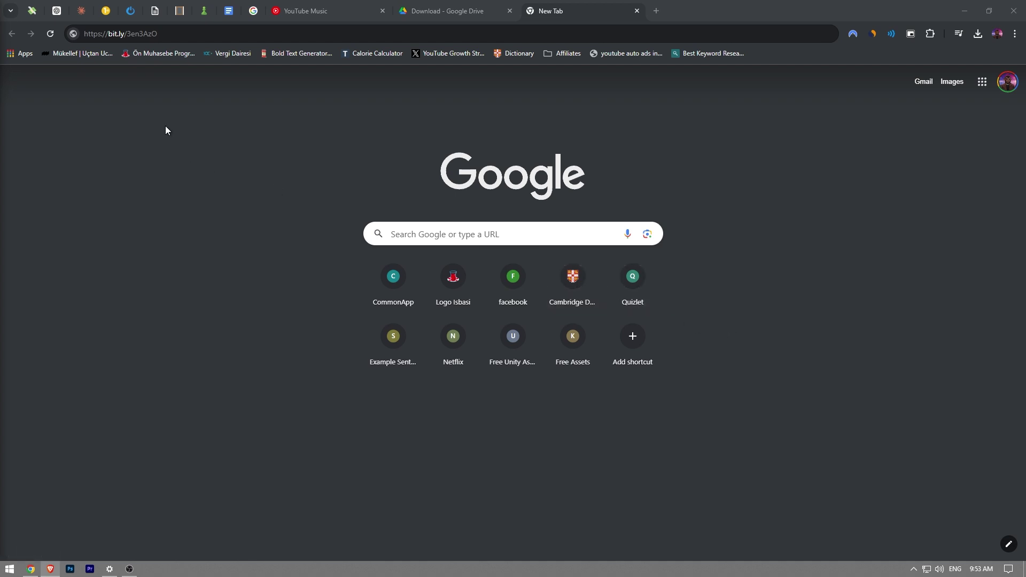
Open the bit.ly/3en3AzO link to download Add_Google_Drive_to_navigation_pane.reg.
drag(158, 34, 116, 44)
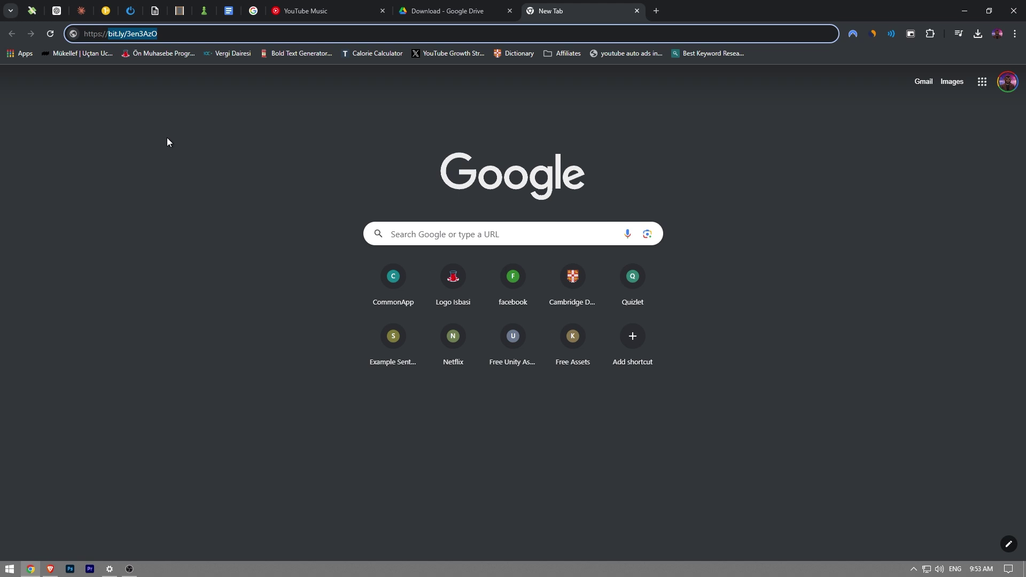
click(118, 34)
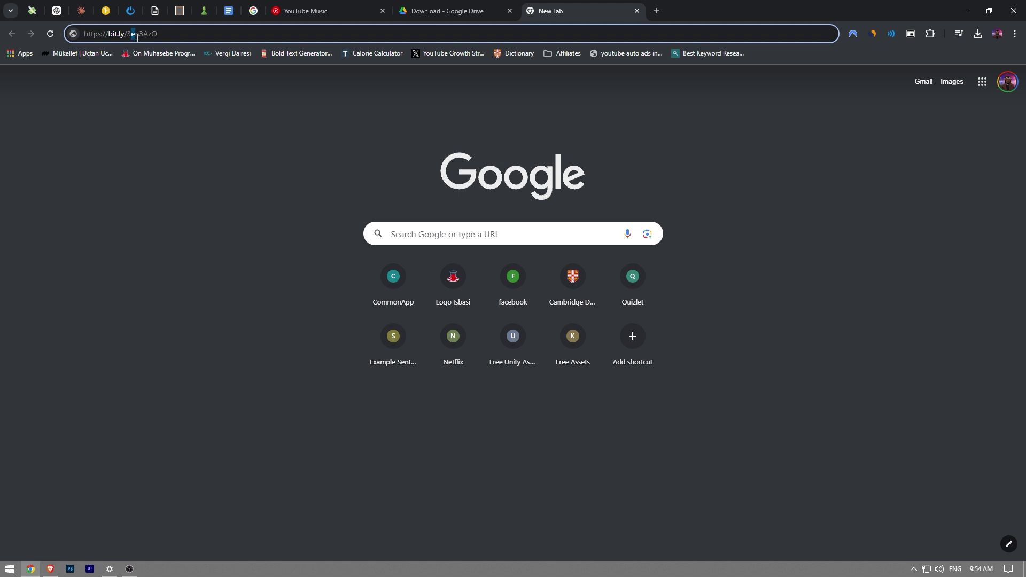
drag(139, 34, 143, 34)
click(148, 38)
drag(194, 33, 106, 34)
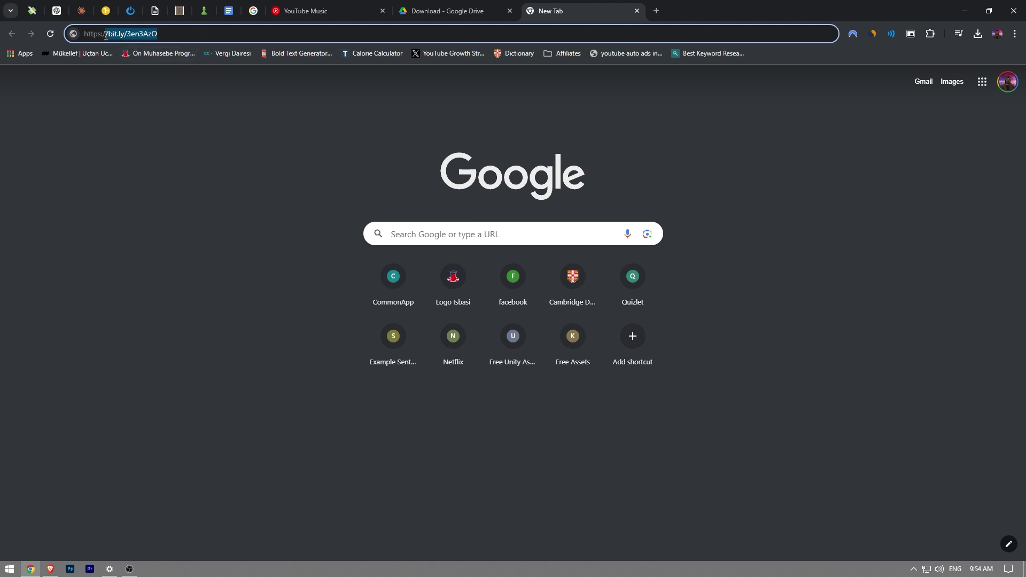
click(225, 157)
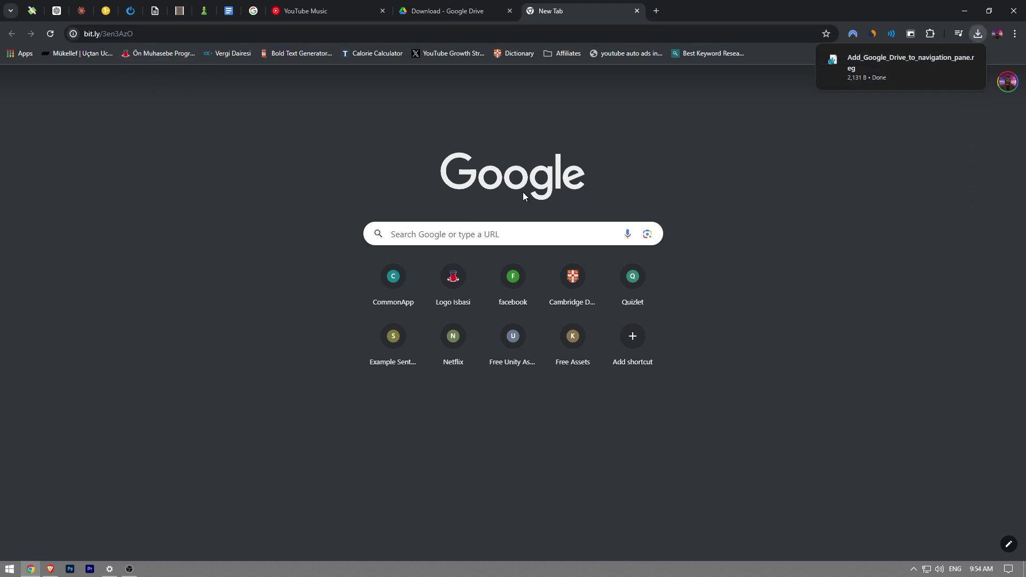
Run the downloaded .reg file and confirm adding its entries to the registry.
mouse_move(860, 69)
click(906, 83)
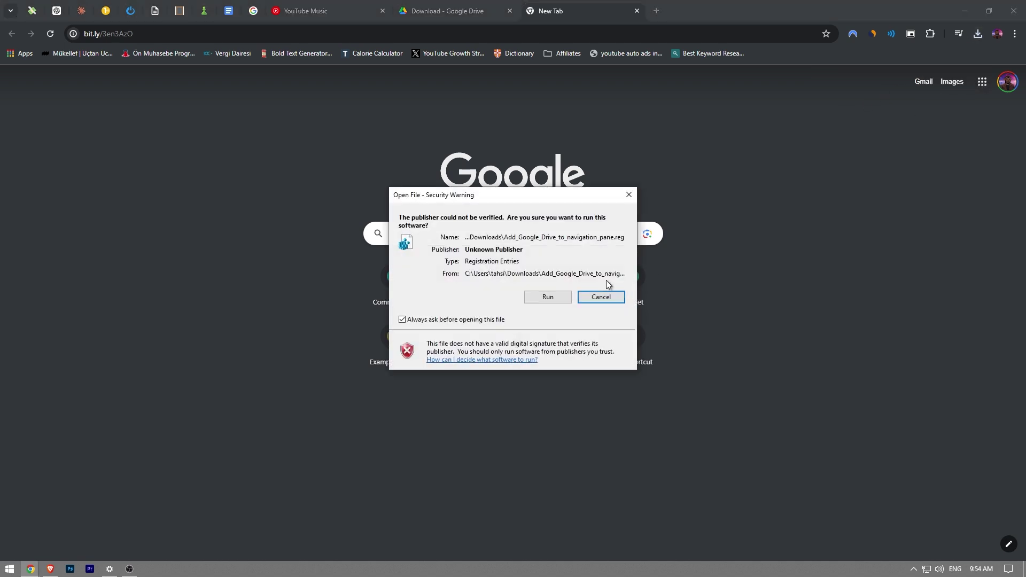
click(547, 297)
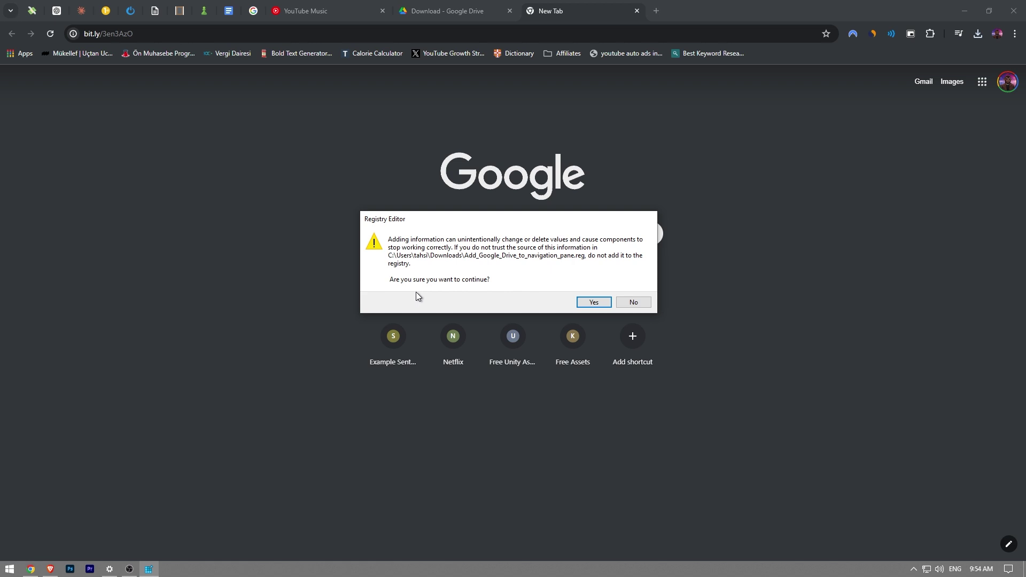
click(605, 305)
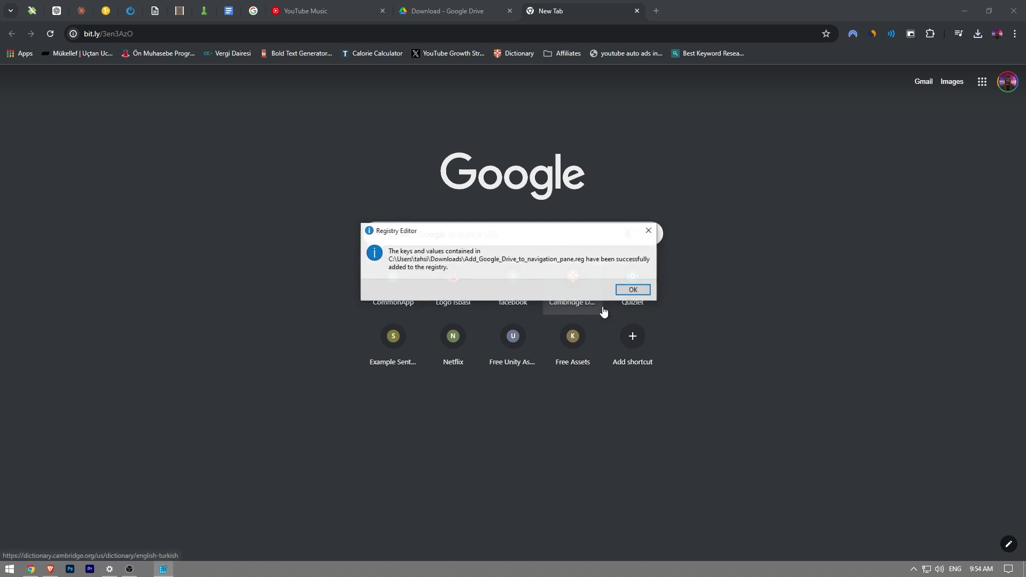
click(633, 290)
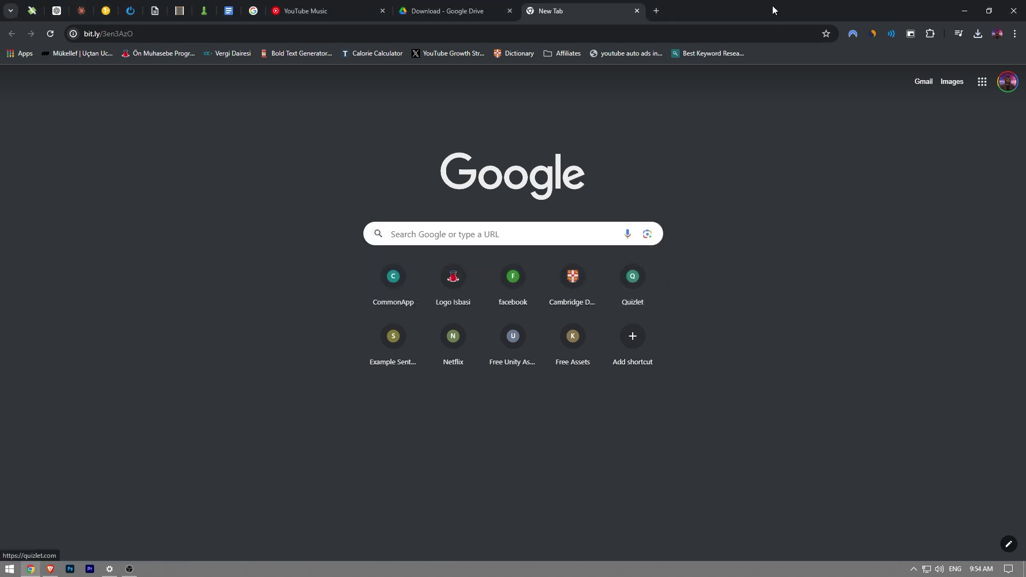
Open File Explorer and scroll the navigation pane down to Google Drive.
key(super+e)
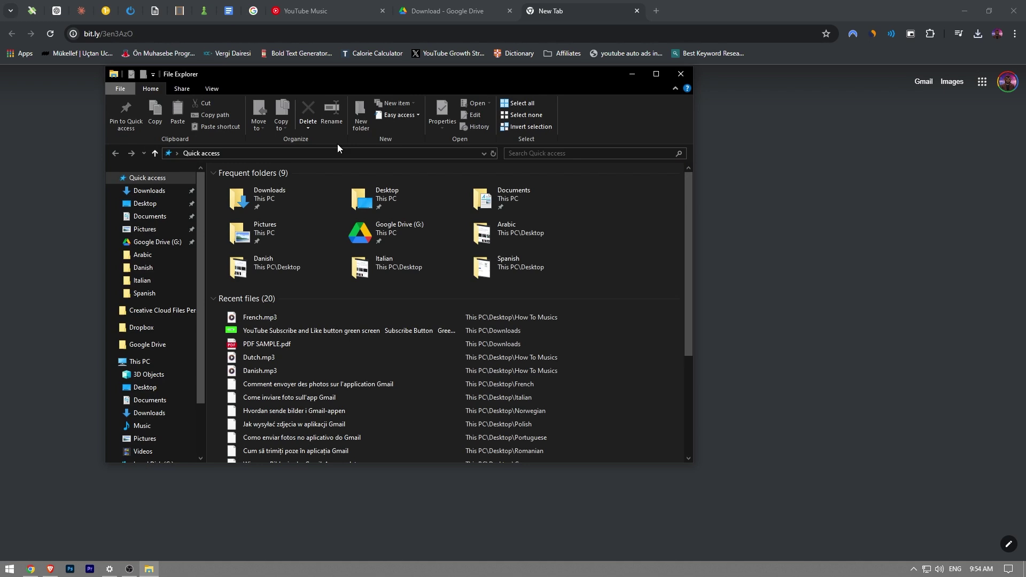
drag(367, 72, 489, 80)
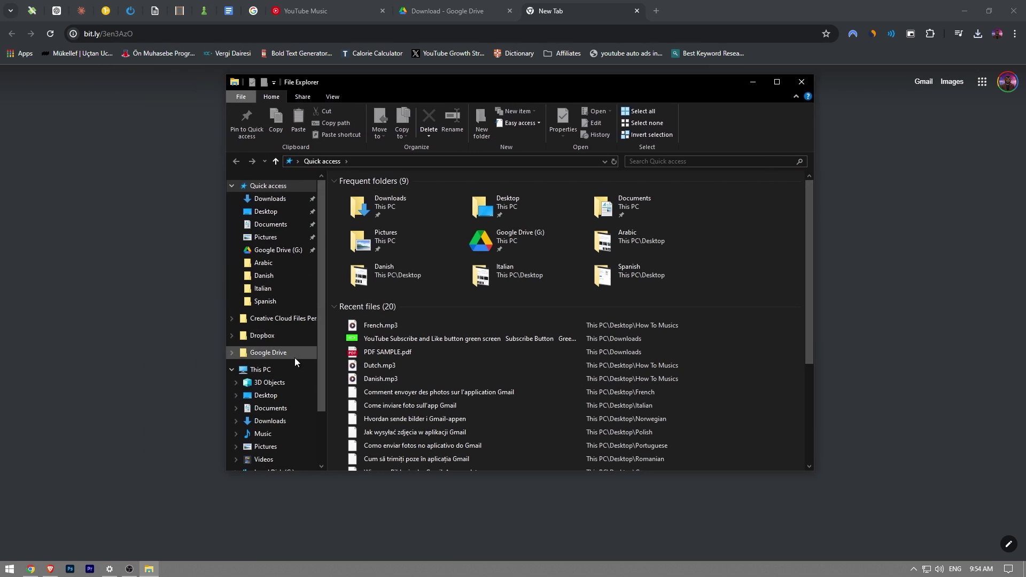
scroll(284, 333, down, 1)
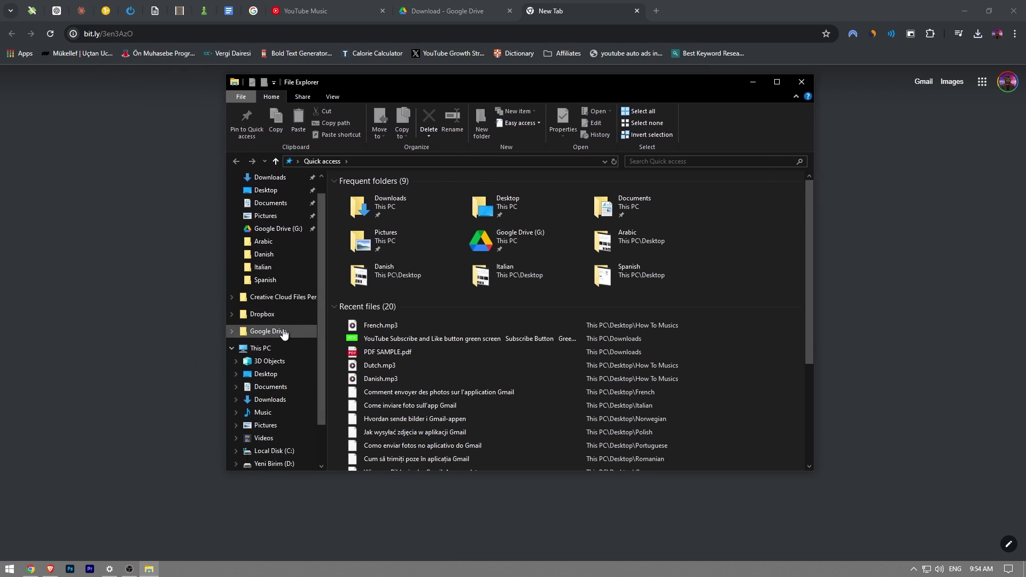